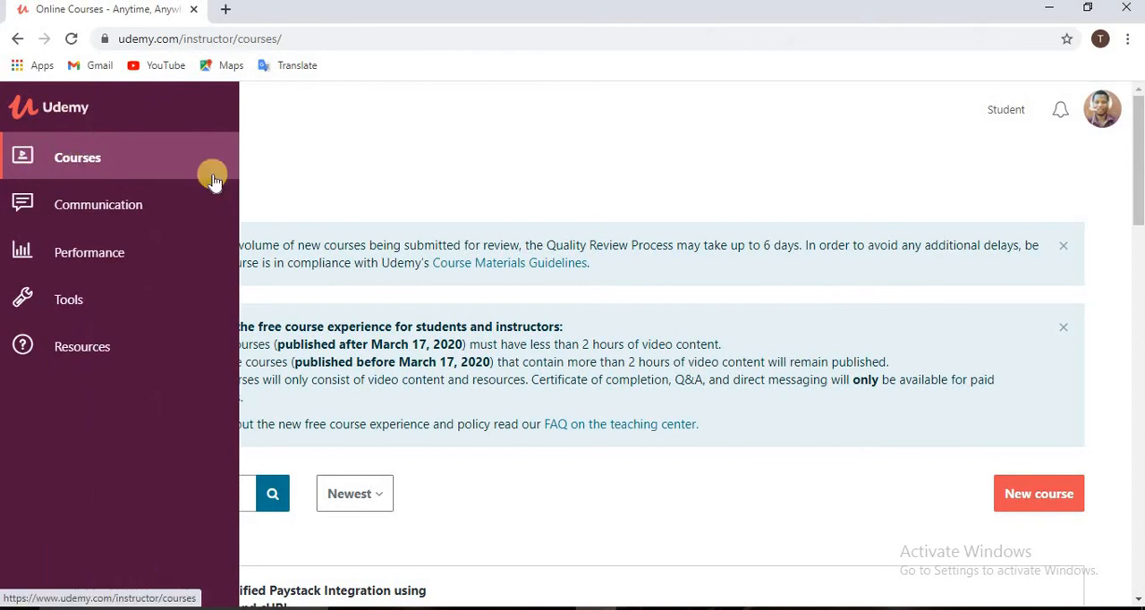
# - Open the draft course "Simplified Paystack Integration using PHP and cURL" and examine its curriculum through the unpublished section's lectures
pyautogui.scroll(-3, 462, 184)
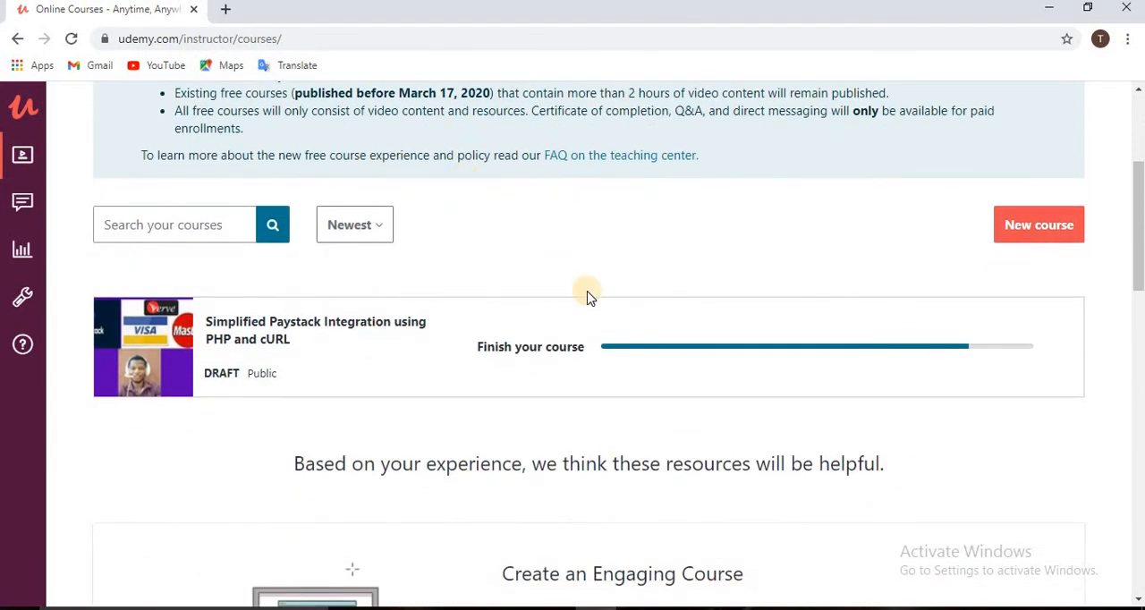
pyautogui.click(594, 352)
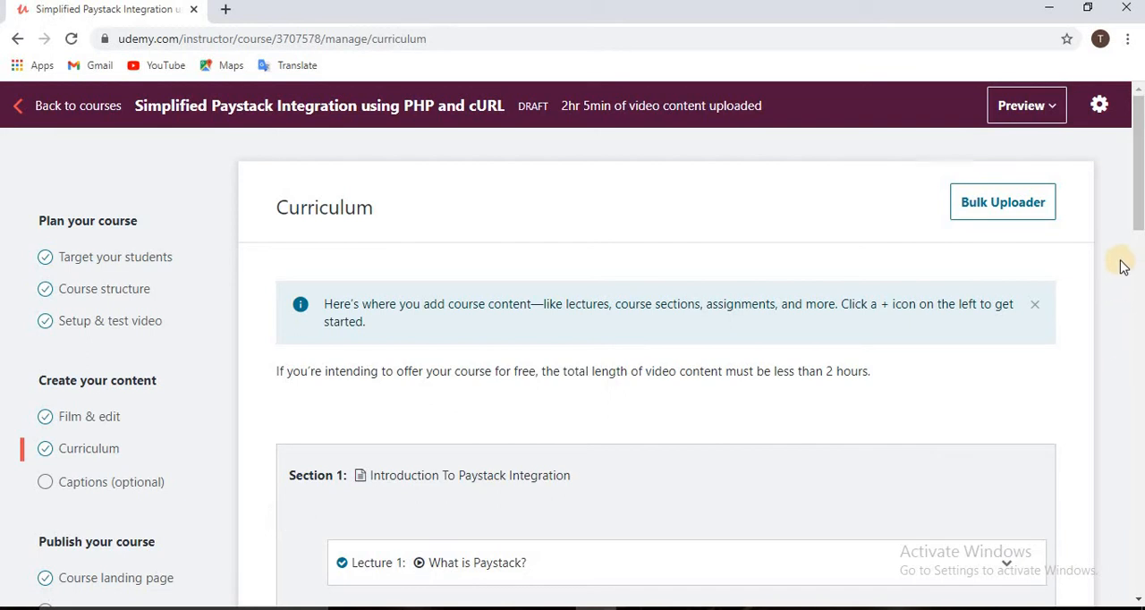
pyautogui.moveTo(1137, 213); pyautogui.dragTo(1140, 264)
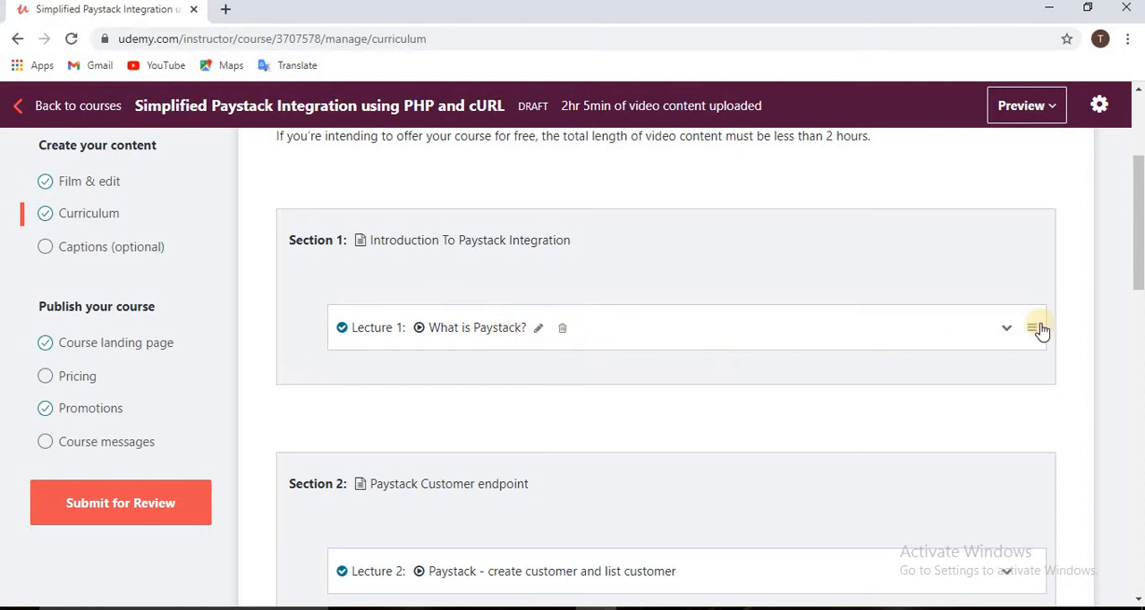
pyautogui.moveTo(1140, 238); pyautogui.dragTo(1141, 303)
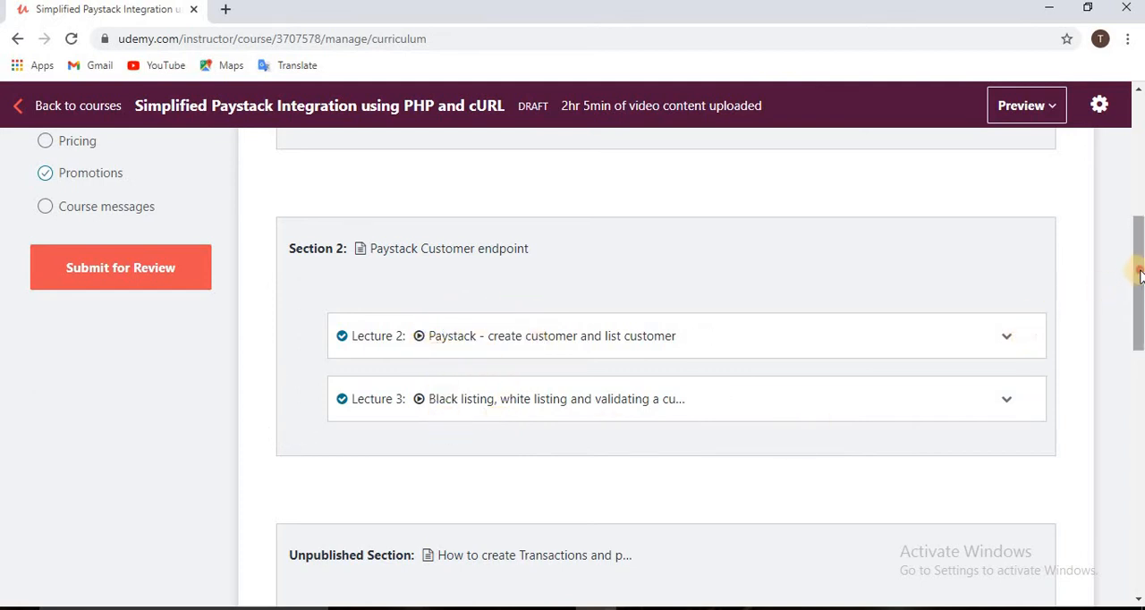
pyautogui.moveTo(1140, 273); pyautogui.dragTo(1140, 350)
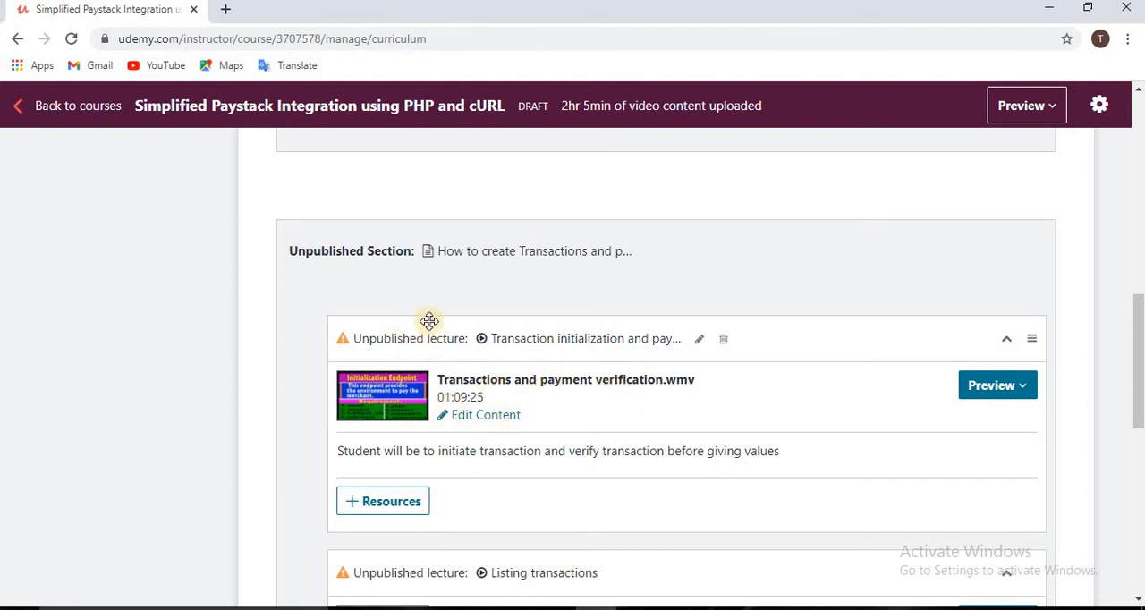
pyautogui.moveTo(1141, 344); pyautogui.dragTo(1142, 341)
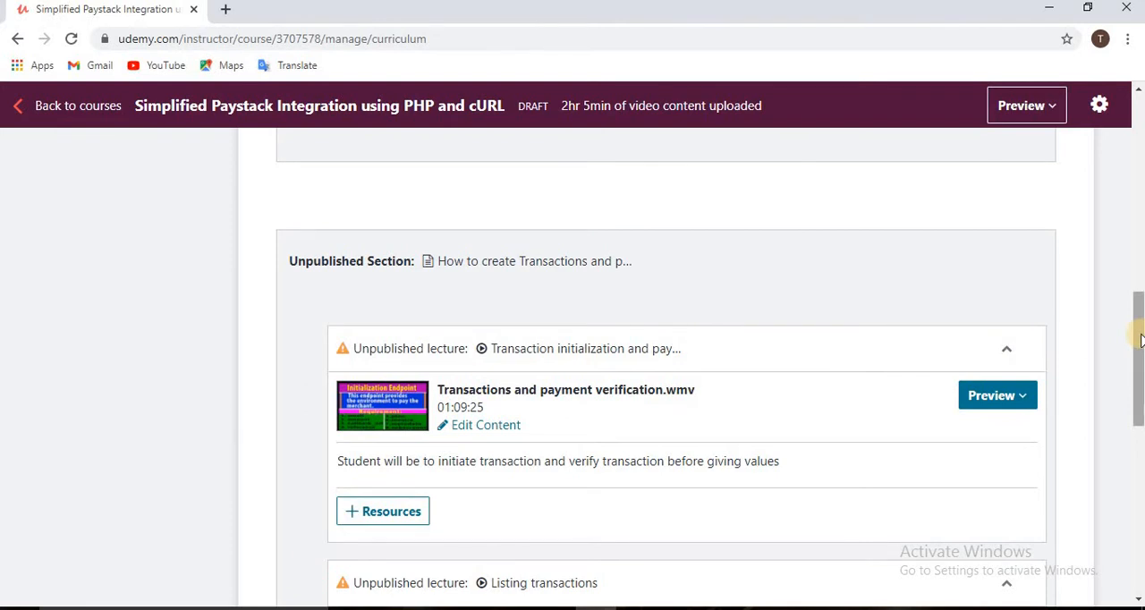
pyautogui.moveTo(1141, 338); pyautogui.dragTo(1141, 363)
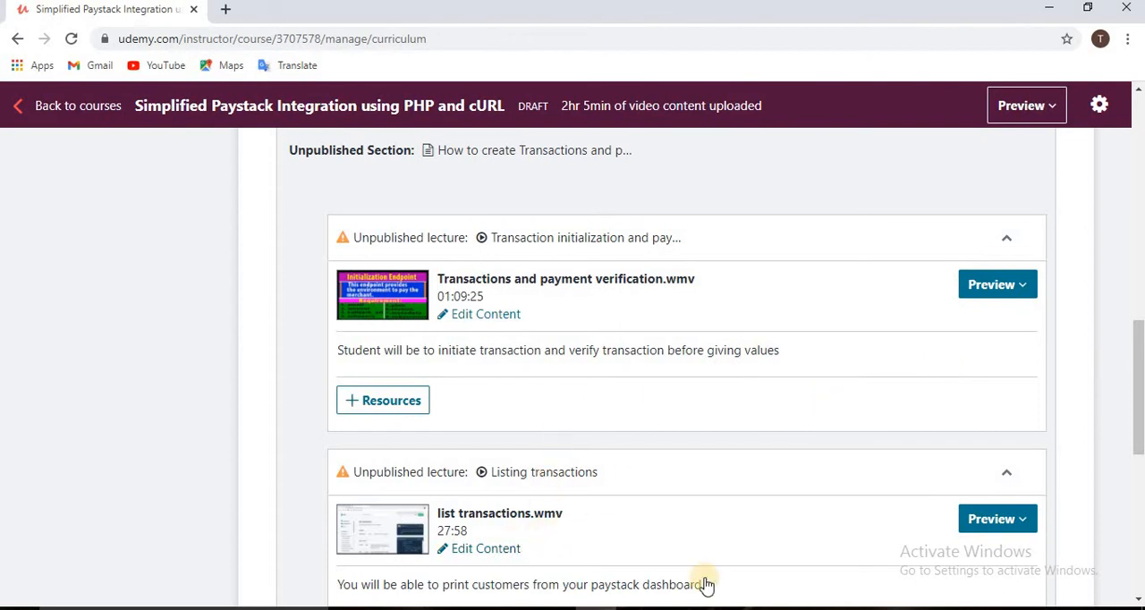
pyautogui.moveTo(1135, 385)
pyautogui.mouseDown()
pyautogui.moveTo(1138, 431)
pyautogui.moveTo(1138, 394)
pyautogui.mouseUp()
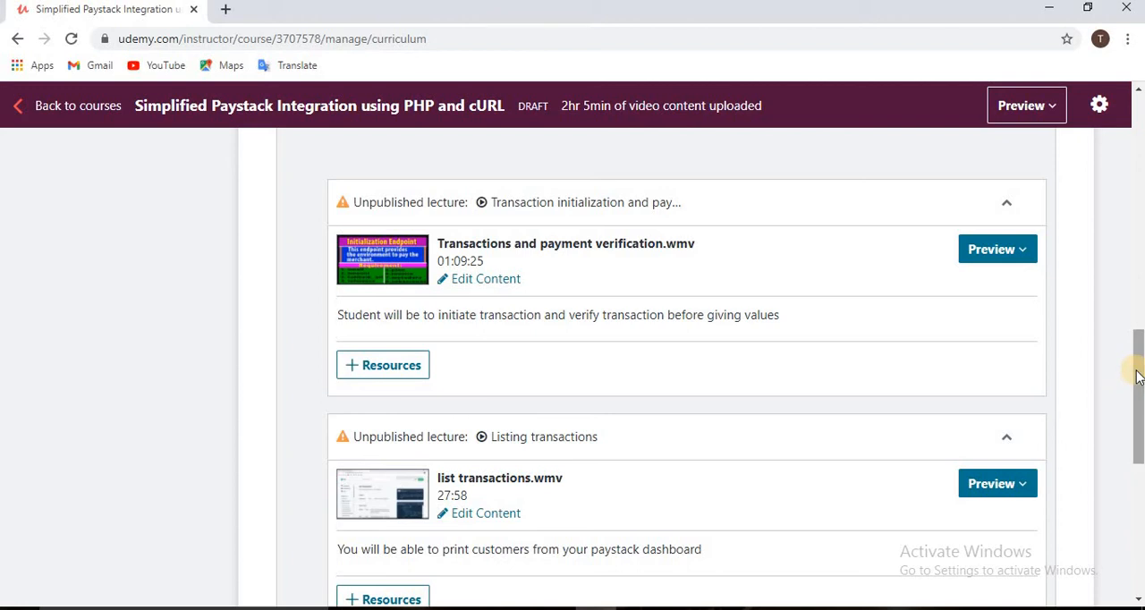
# - Set the course price tier to $19.99 (tier 1) in USD and save the pricing
pyautogui.scroll(5, 1134, 375)
pyautogui.scroll(1, 666, 367)
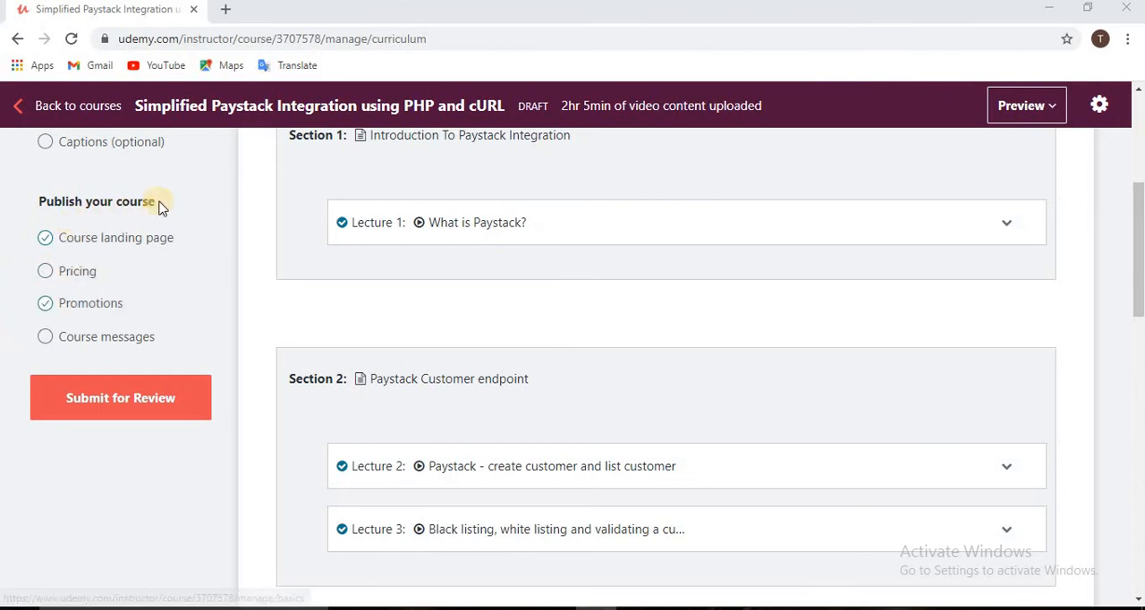
pyautogui.click(81, 279)
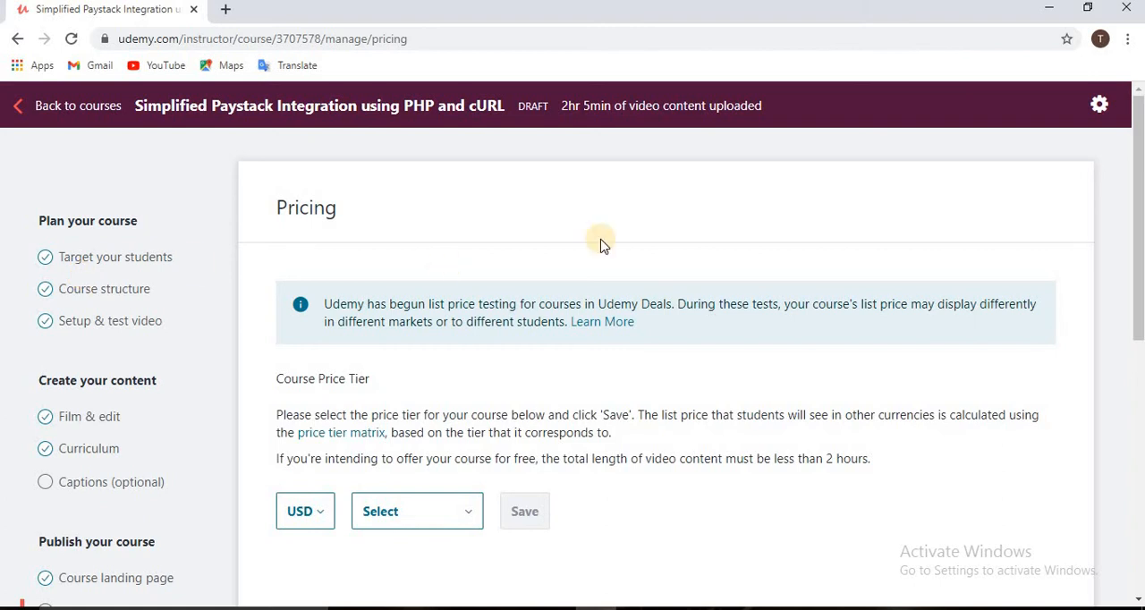
pyautogui.scroll(-2, 1129, 205)
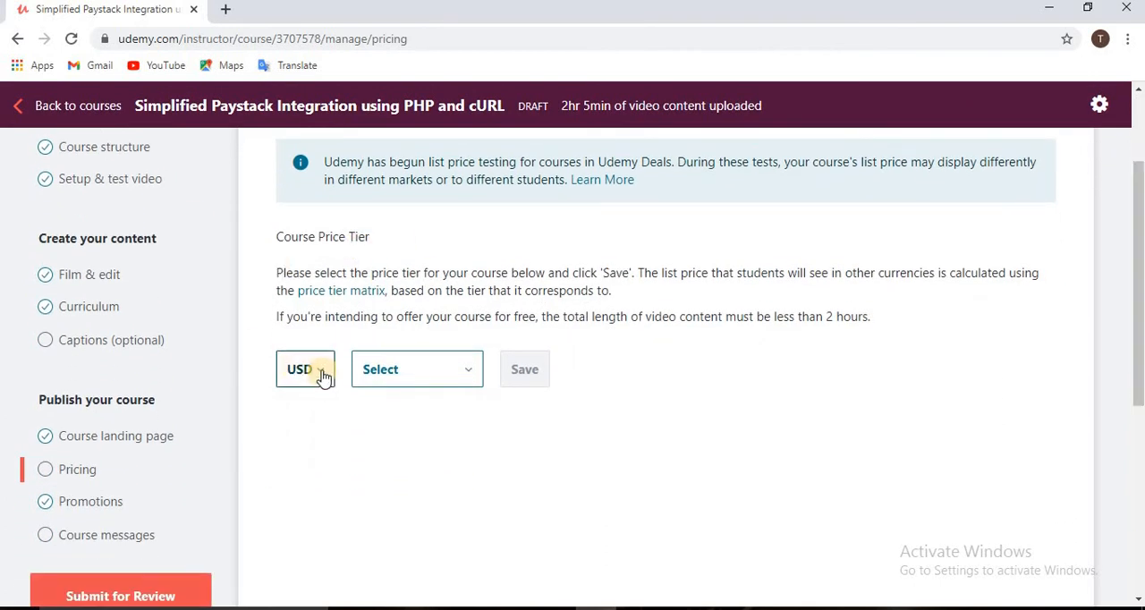
pyautogui.click(322, 380)
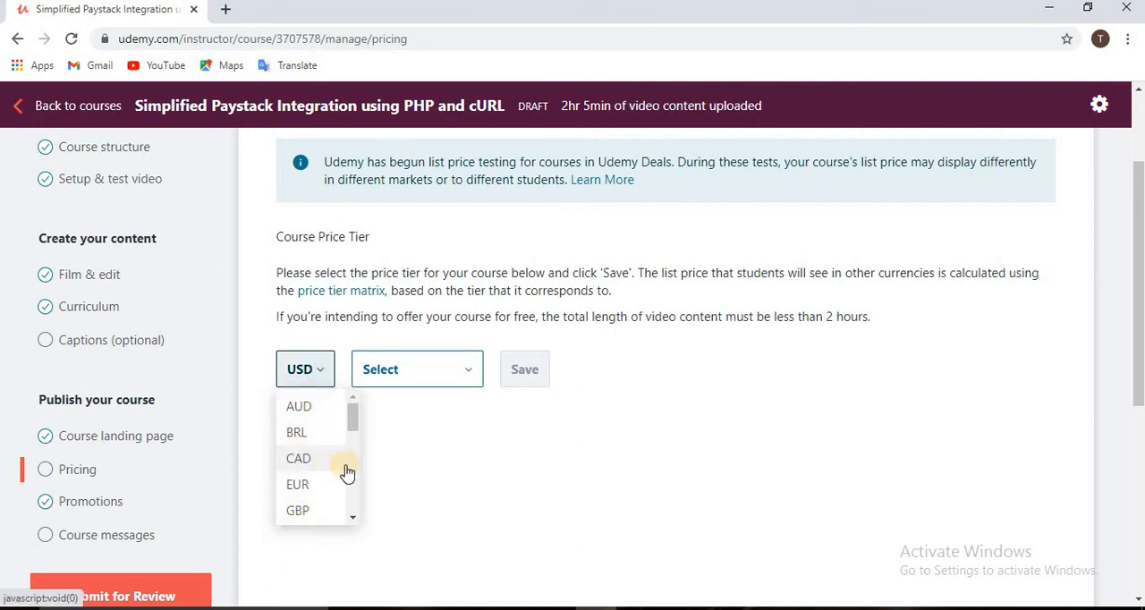
pyautogui.click(325, 375)
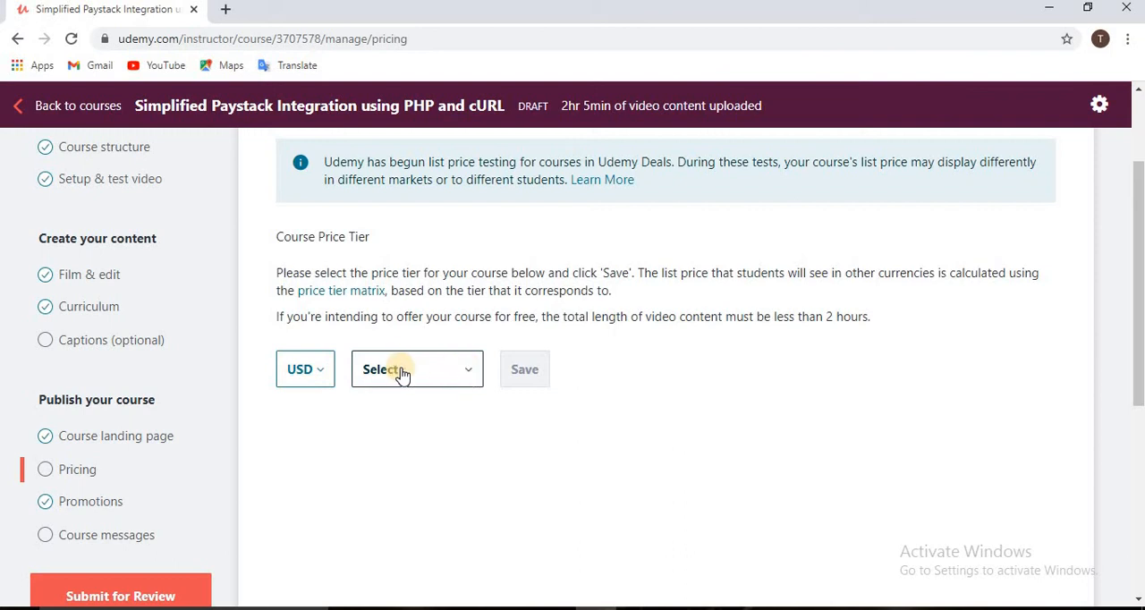
pyautogui.click(462, 374)
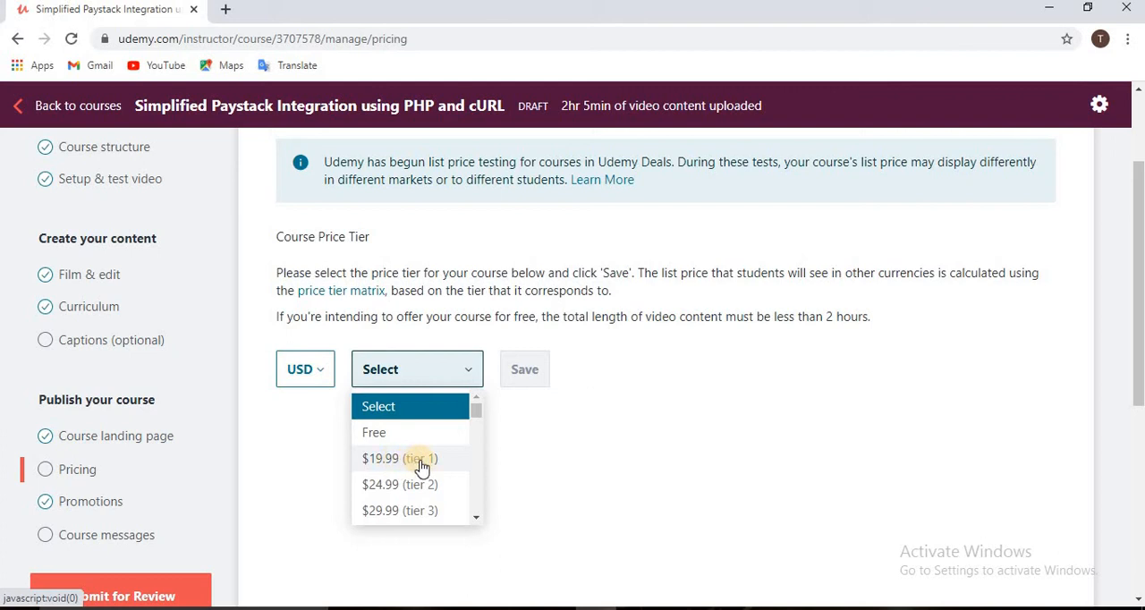
pyautogui.click(391, 465)
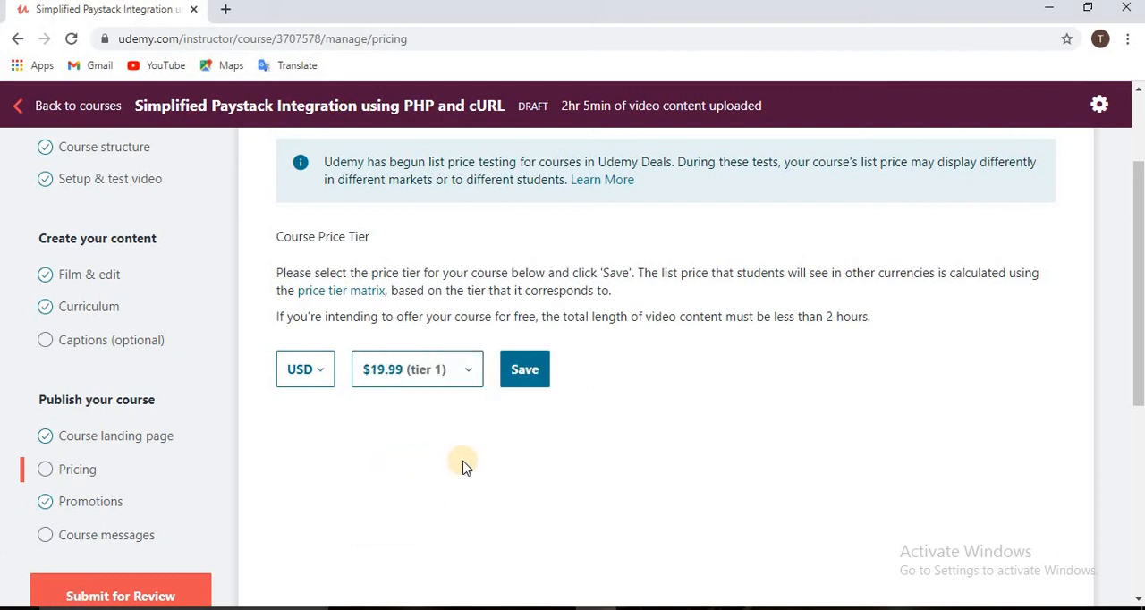
pyautogui.click(526, 371)
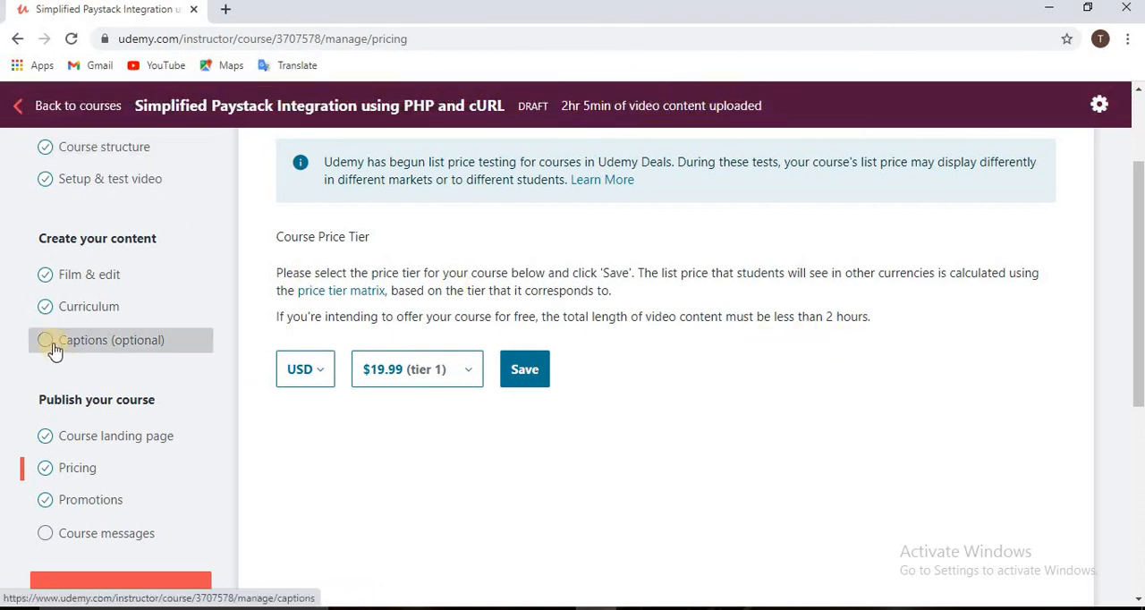
# - Publish the transaction initialization and payment verification lecture in the course curriculum's unpublished section
pyautogui.click(83, 307)
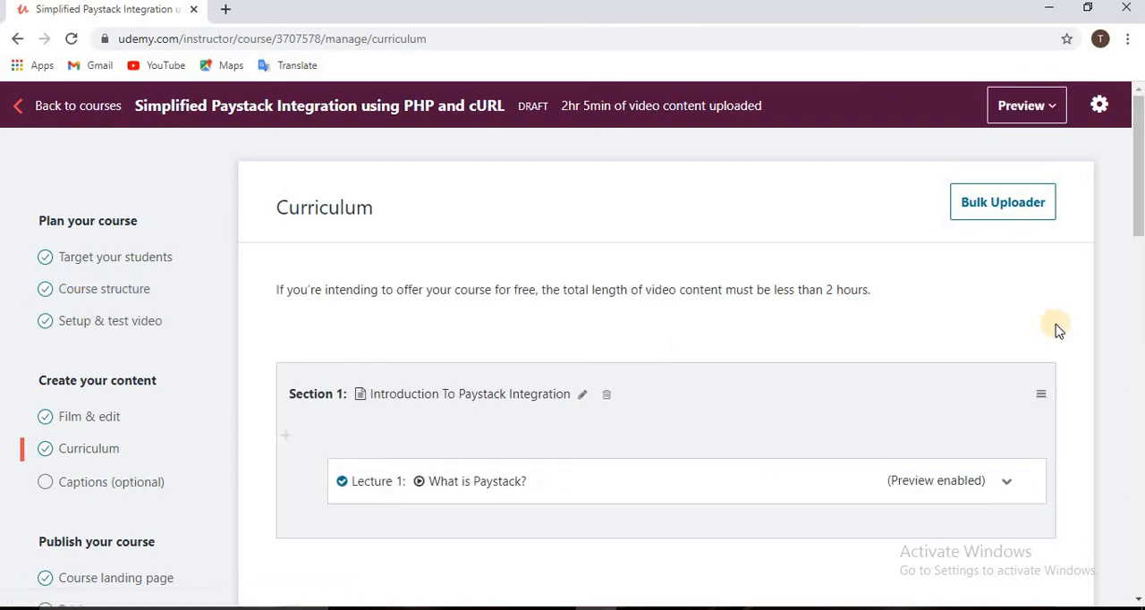
pyautogui.moveTo(1138, 173); pyautogui.dragTo(1138, 306)
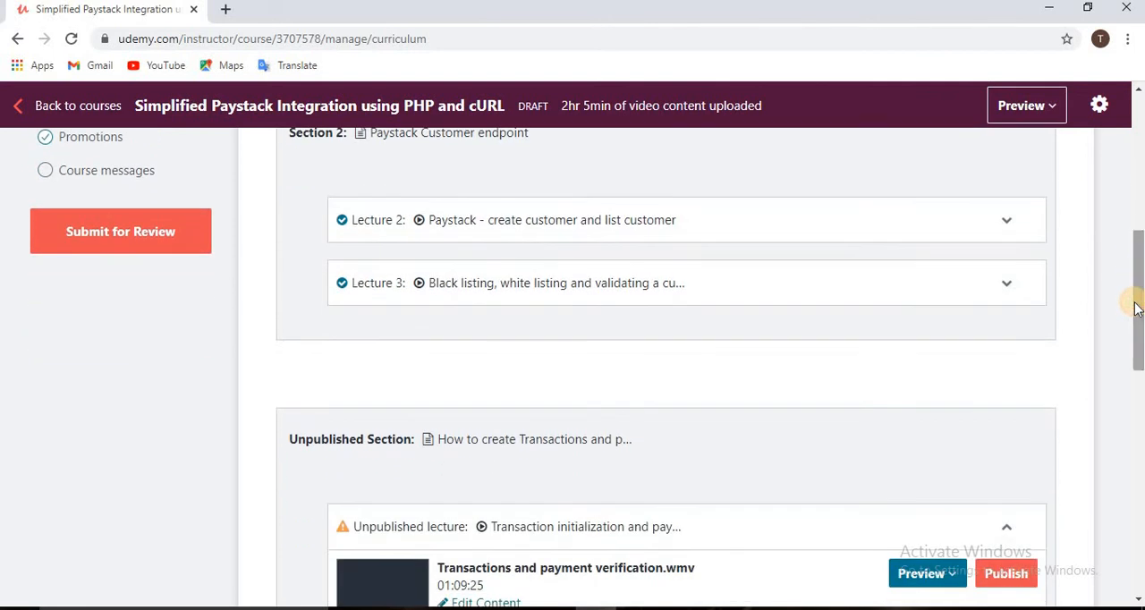
pyautogui.scroll(-3, 1141, 282)
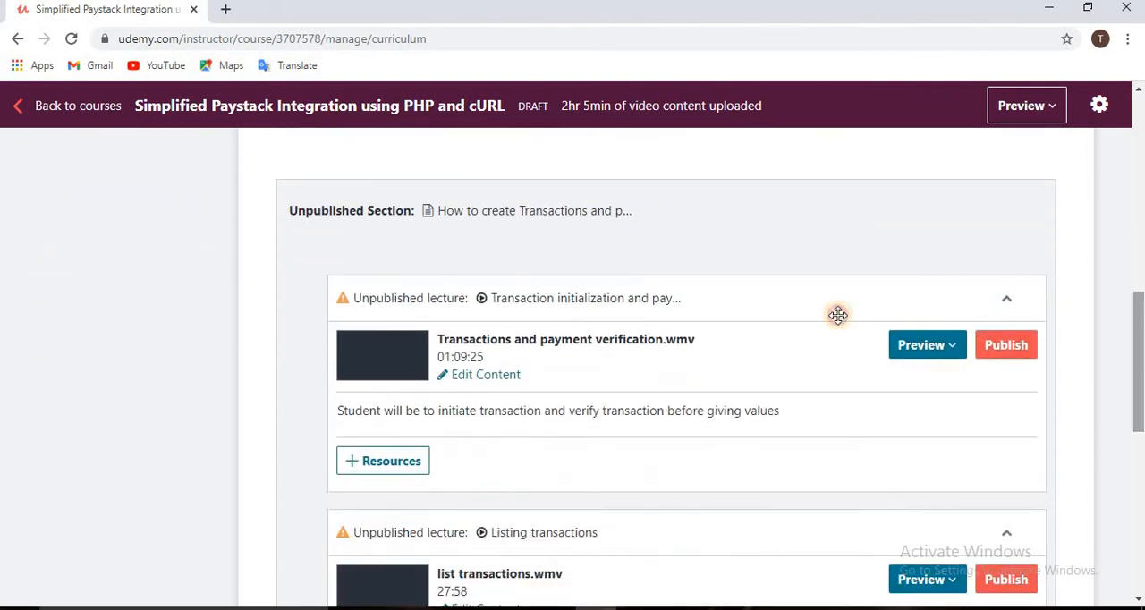
pyautogui.scroll(1, 1137, 320)
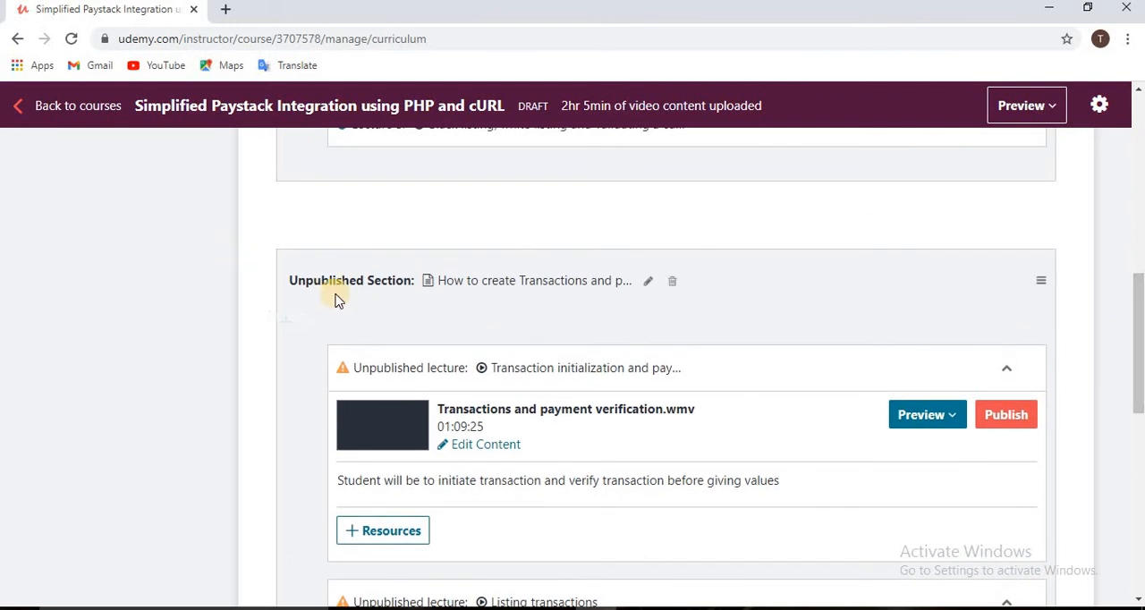
pyautogui.scroll(1, 332, 296)
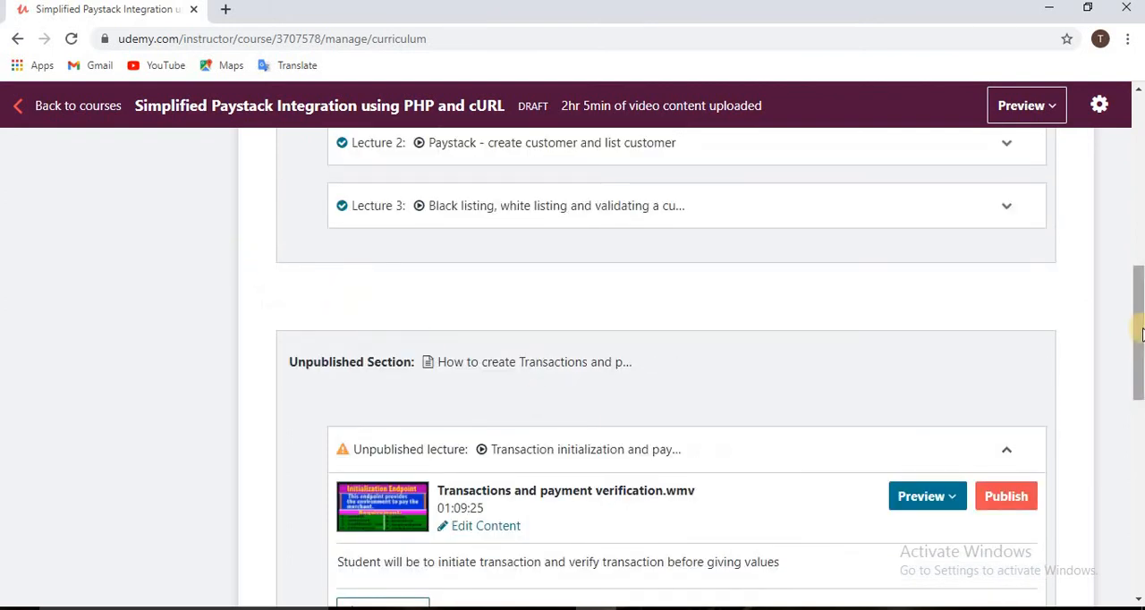
pyautogui.scroll(-1, 1142, 331)
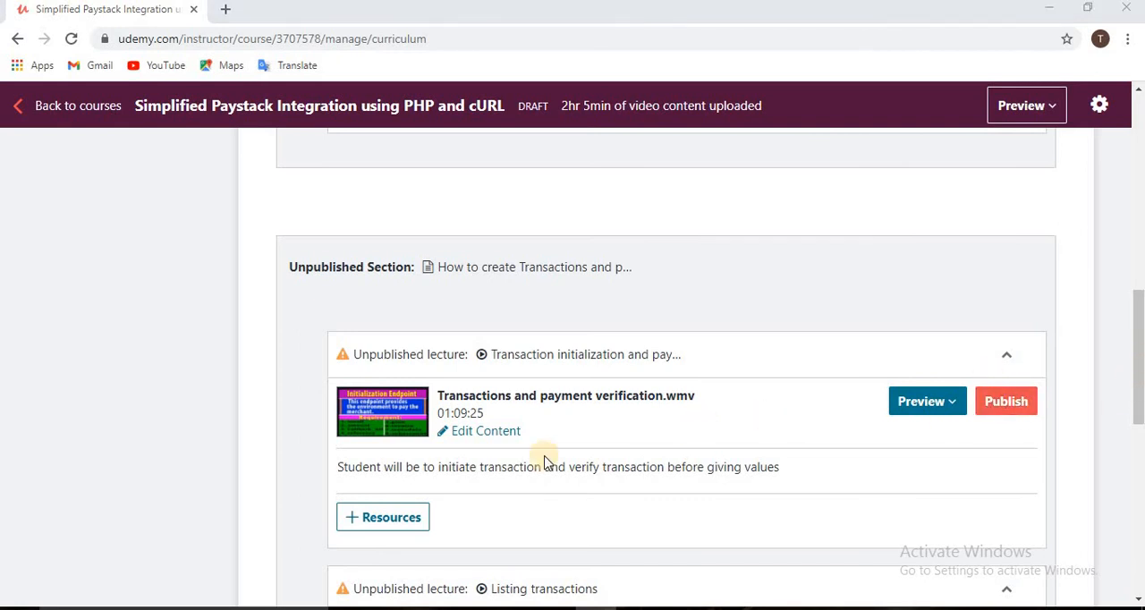
pyautogui.click(1008, 404)
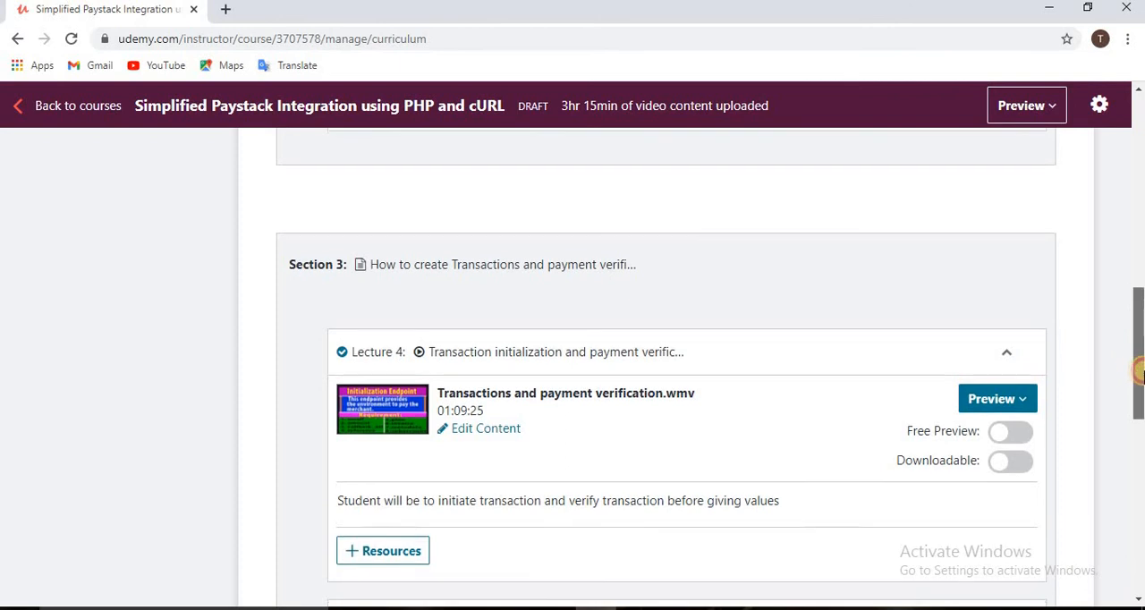
# - Publish the "Listing transactions" lecture in Section 3 of the curriculum
pyautogui.scroll(-1, 1140, 369)
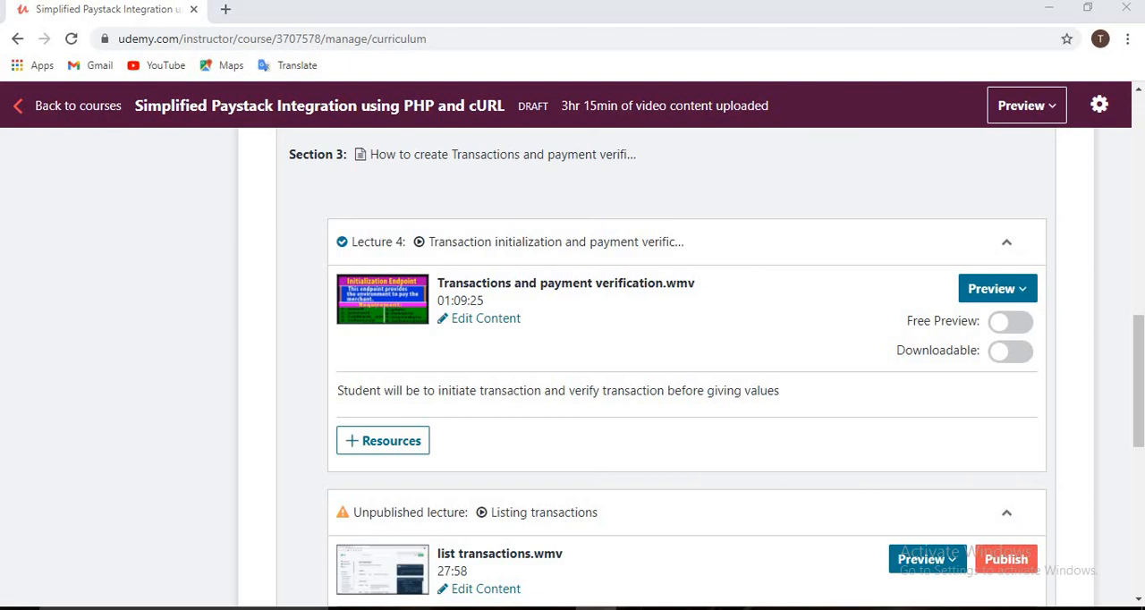
pyautogui.moveTo(1140, 362); pyautogui.dragTo(1135, 426)
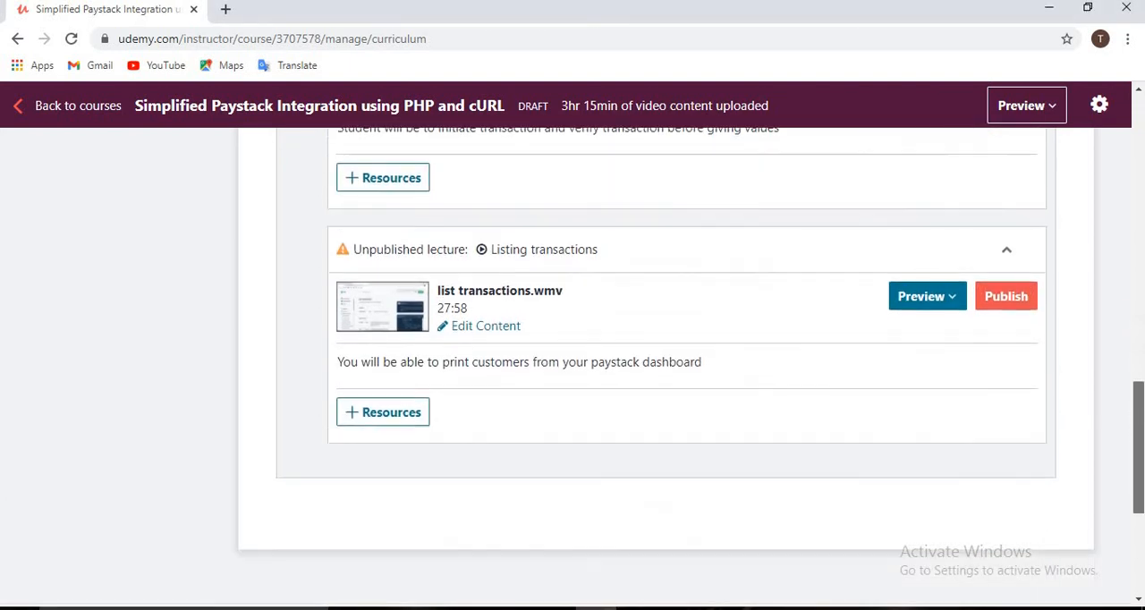
pyautogui.click(1003, 301)
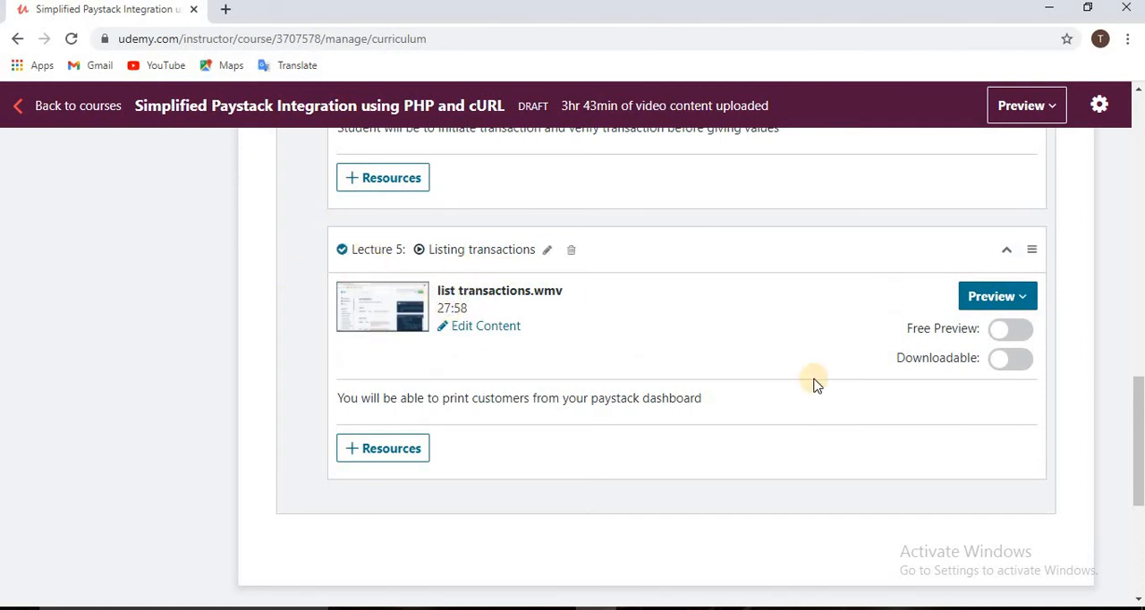
pyautogui.scroll(4, 1142, 409)
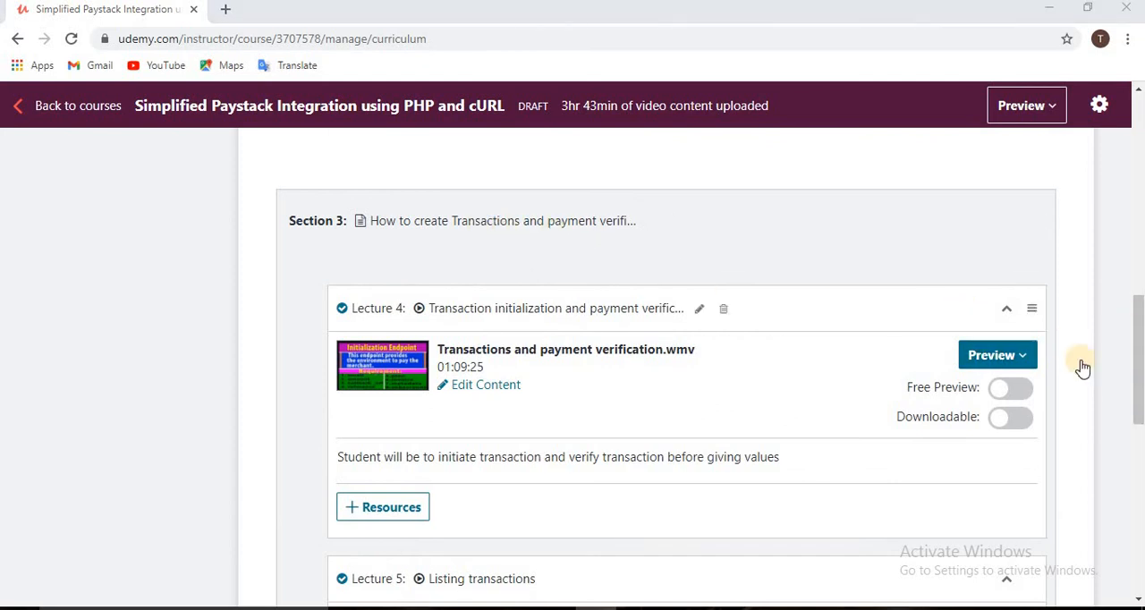
pyautogui.moveTo(1141, 358); pyautogui.dragTo(1139, 206)
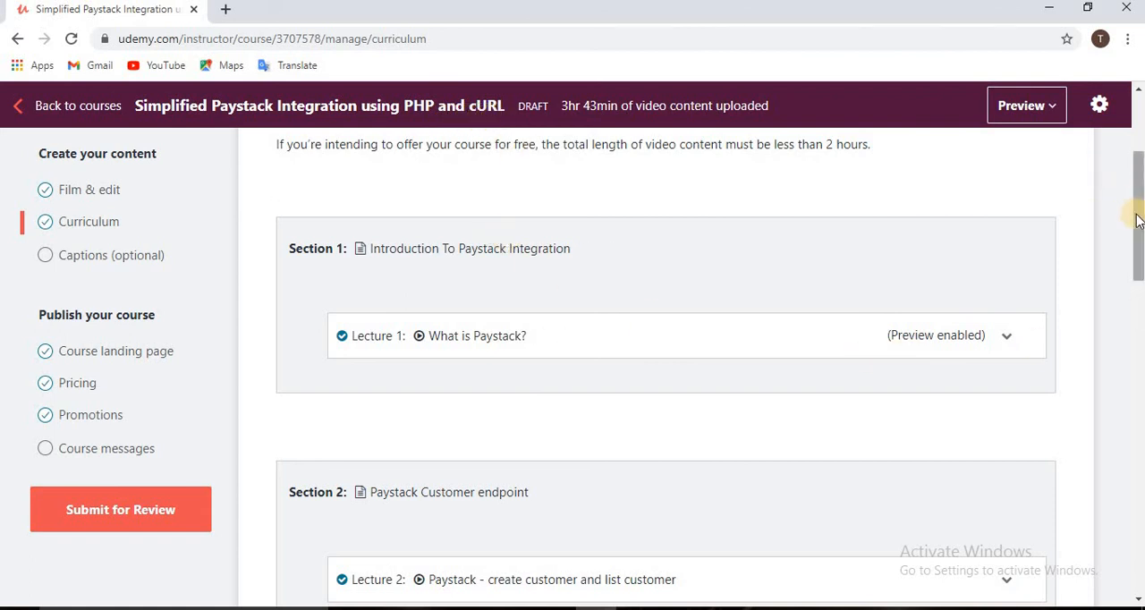
pyautogui.moveTo(1138, 221); pyautogui.dragTo(1136, 160)
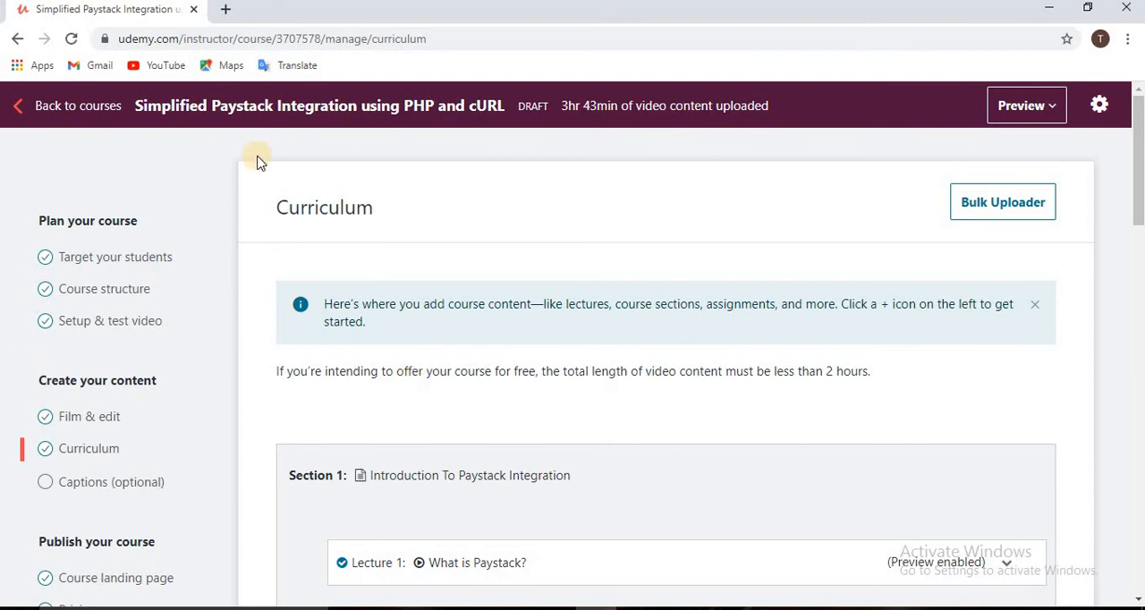
# - Visit paystack.com in a new browser tab, look at its home page, and return to the Udemy course curriculum
pyautogui.click(225, 9)
pyautogui.click(227, 38)
pyautogui.write('p')
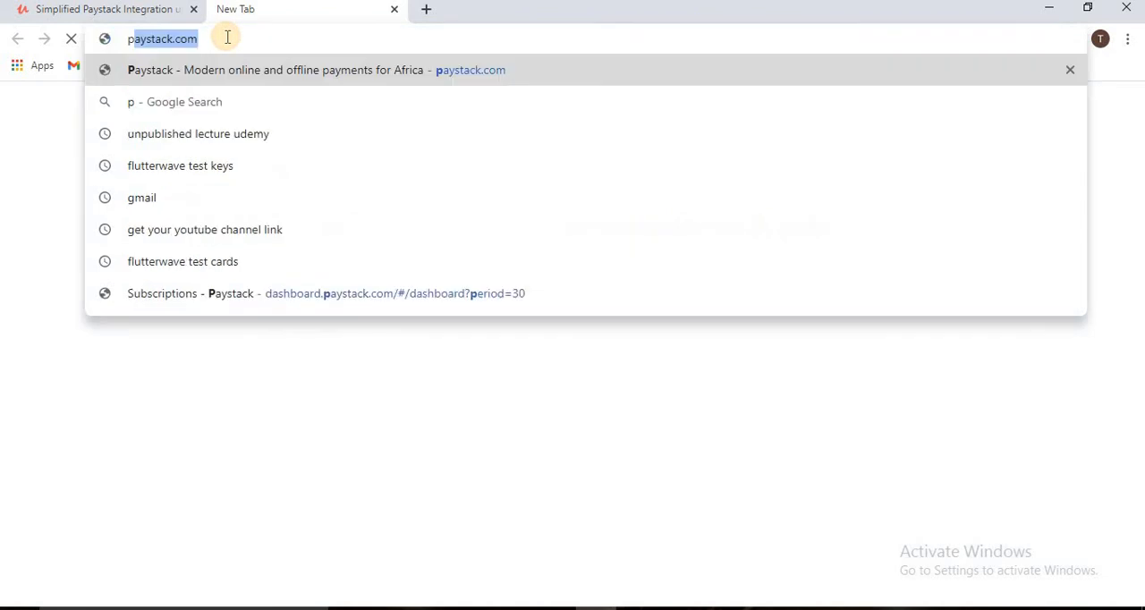
pyautogui.write('ayst')
pyautogui.press('Return')
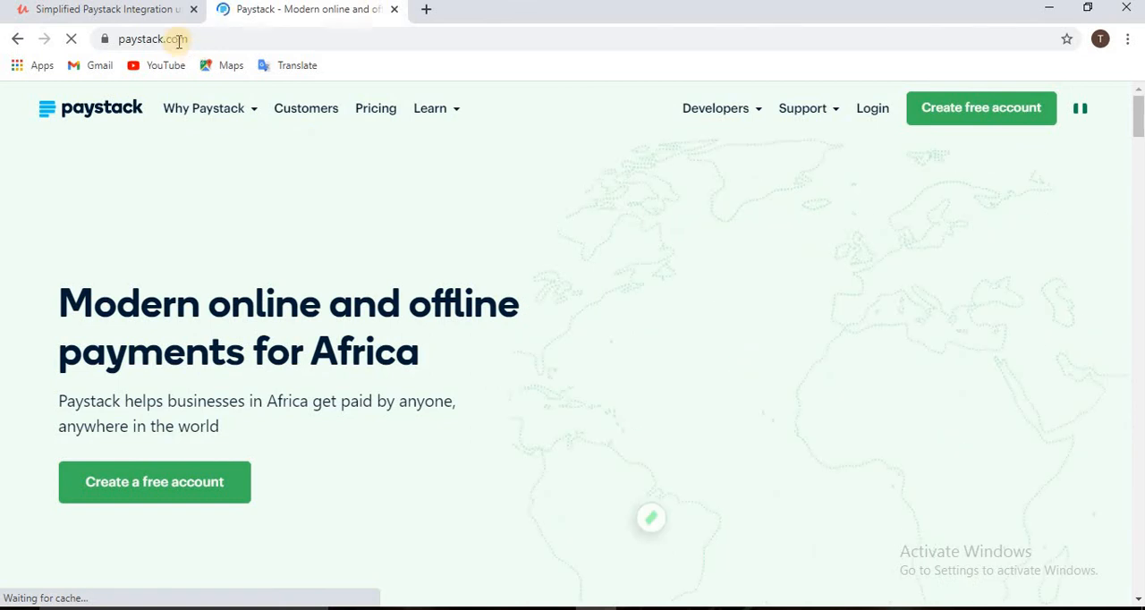
pyautogui.click(267, 36)
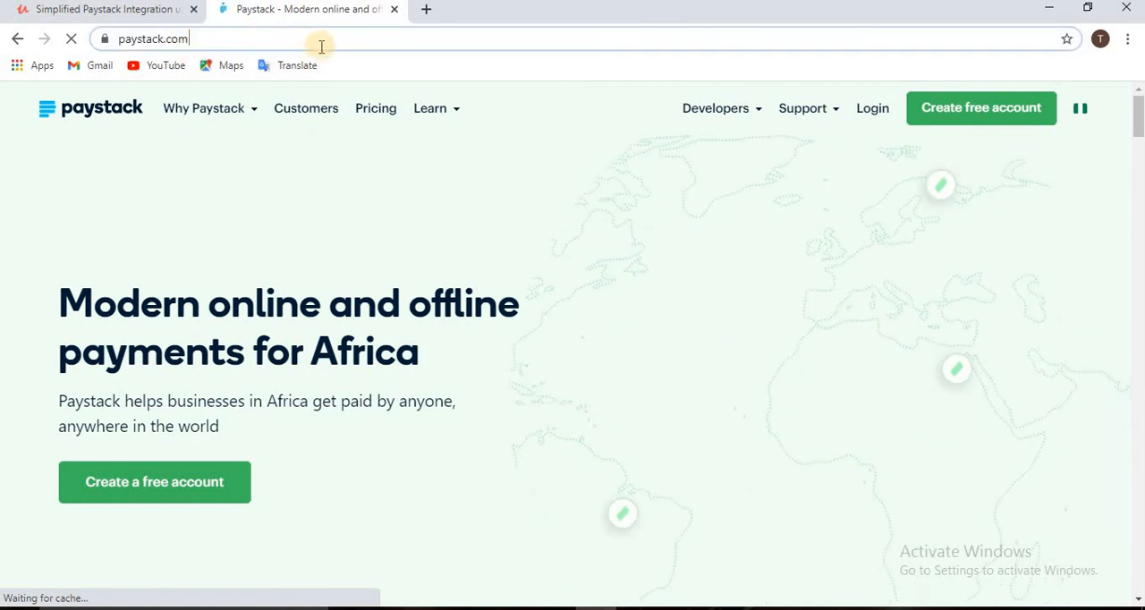
pyautogui.hotkey('ctrl', 'a')
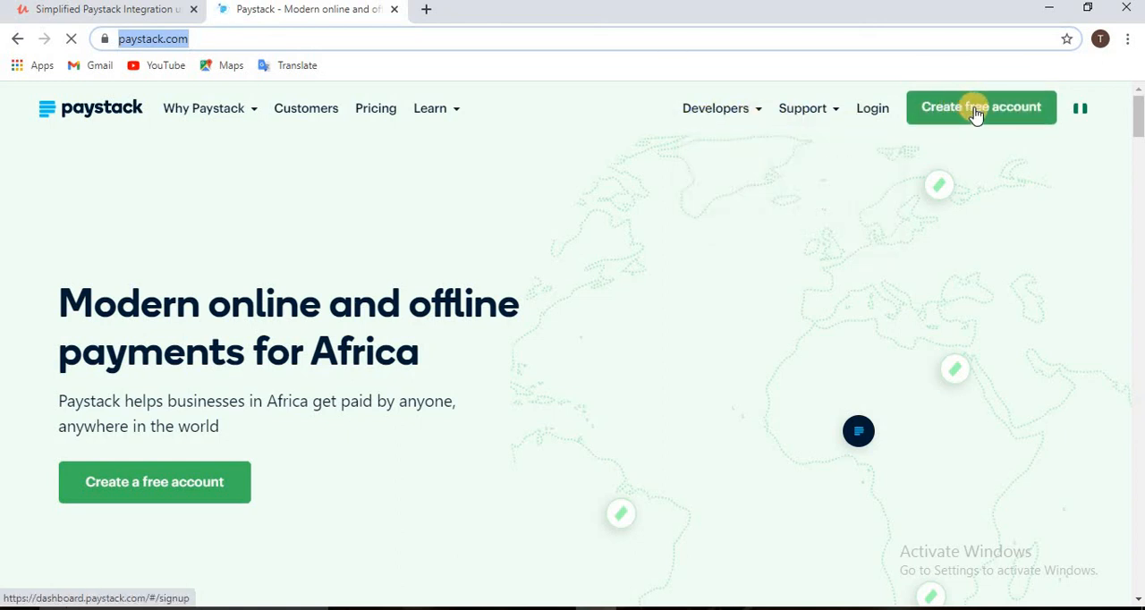
pyautogui.click(528, 34)
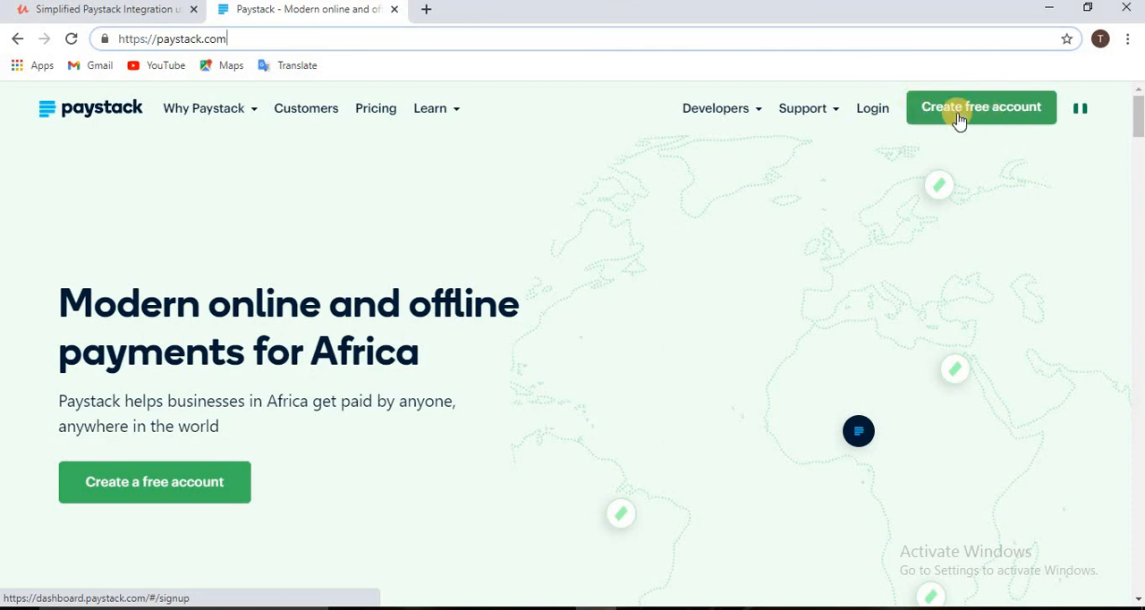
pyautogui.click(108, 10)
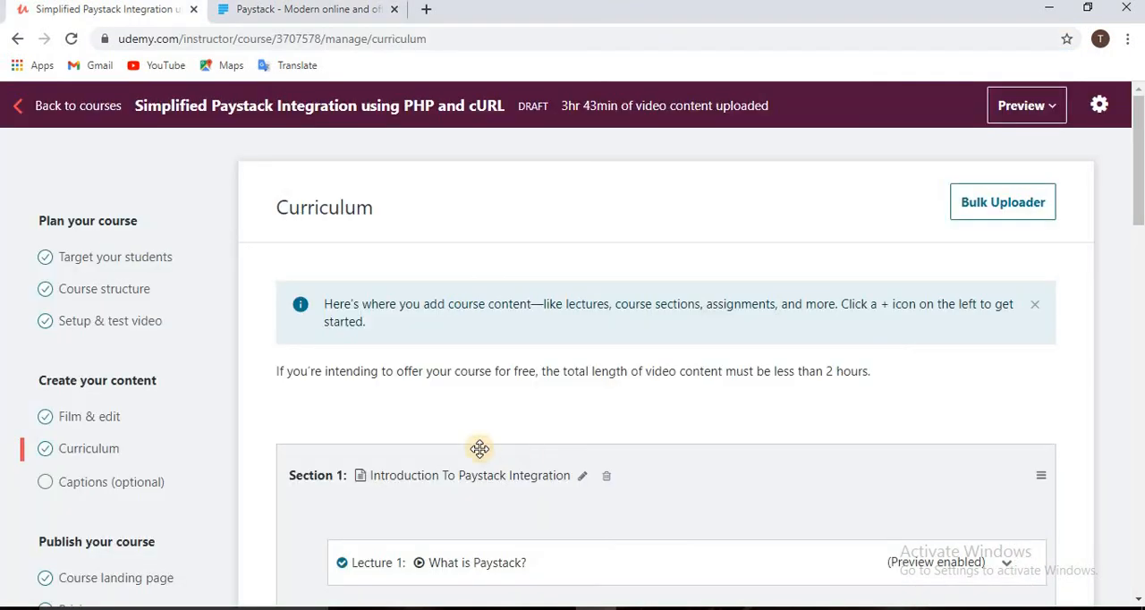